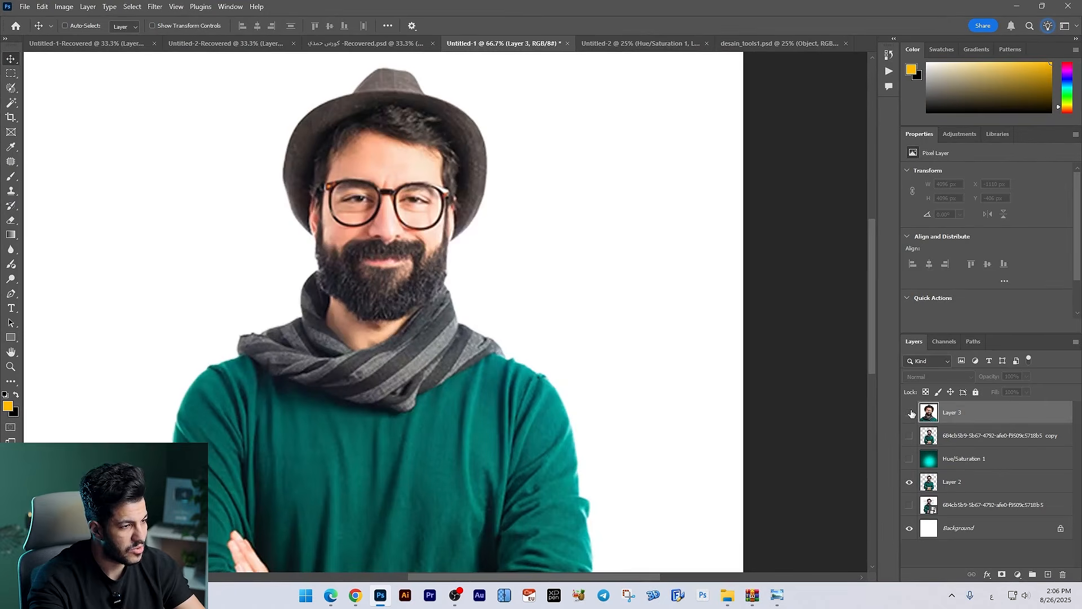
- Scale the blurry portrait on Layer 2 up to 2204 × 3307 px with Free Transform and reposition it
right_click(412, 204)
click(424, 211)
key(ctrl+minus)
key(ctrl+t)
drag(559, 129, 653, 52)
drag(444, 189, 432, 277)
drag(433, 276, 423, 314)
drag(614, 161, 722, 68)
drag(631, 225, 643, 229)
key(Return)
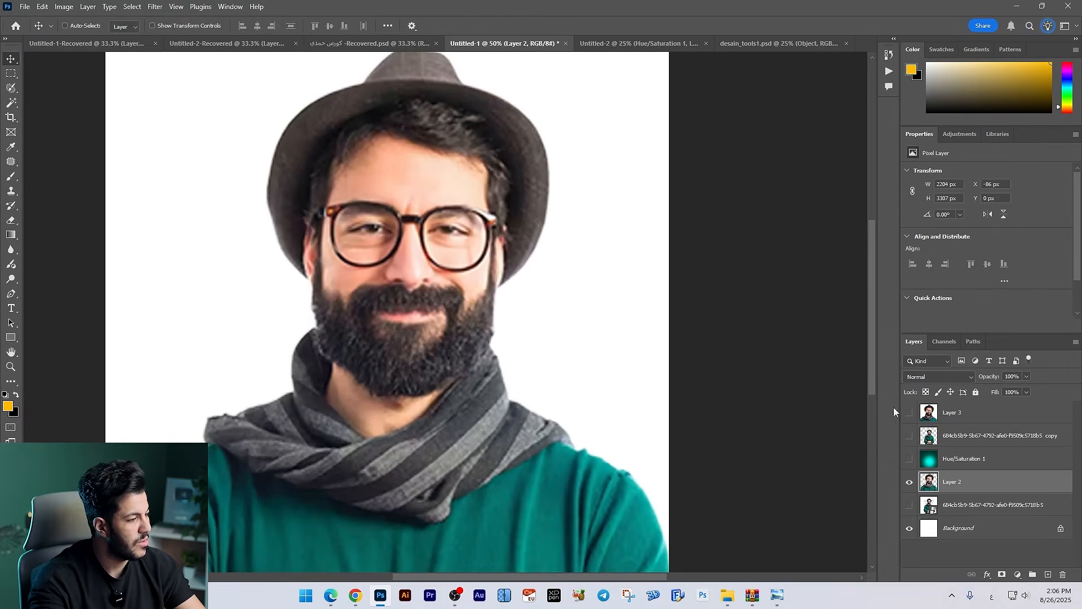
- Show Layer 3 and examine the enhanced face up close against the original portrait
click(909, 412)
key(ctrl+plus)
drag(360, 265, 388, 292)
key(ctrl+plus)
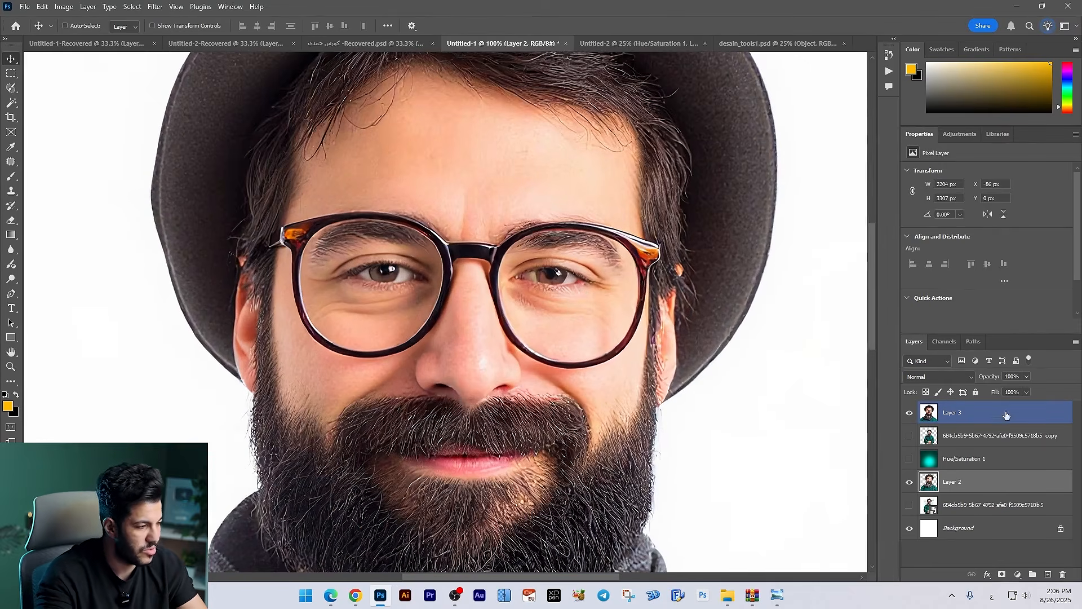
key(ctrl+minus)
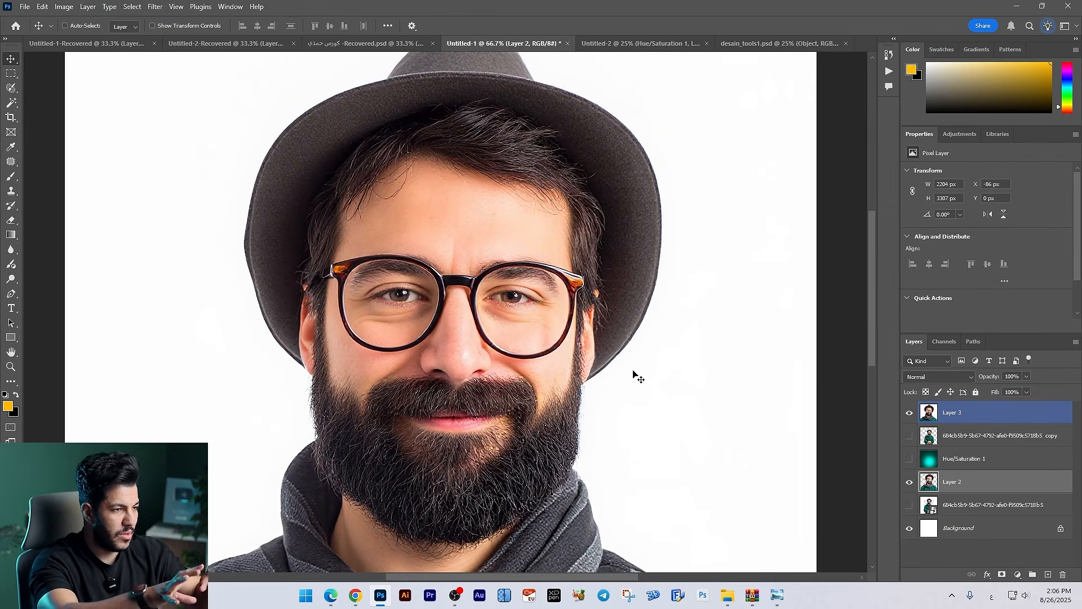
- Hide Layer 3 and enlarge the portrait on Layer 2 to 2683 × 4029 px to match the enhanced version
click(909, 412)
right_click(597, 275)
click(609, 276)
key(ctrl+minus)
key(ctrl+t)
drag(753, 116, 797, 86)
key(Return)
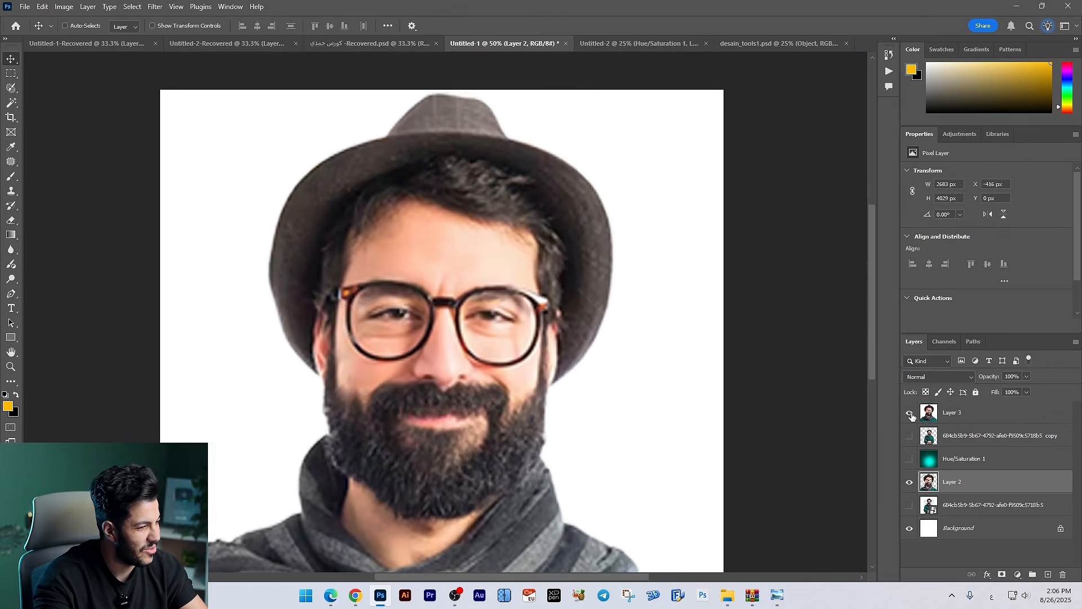
- Toggle Layer 3's visibility to compare the enhanced face with the original, leaving Layer 3 visible
key(ctrl+plus)
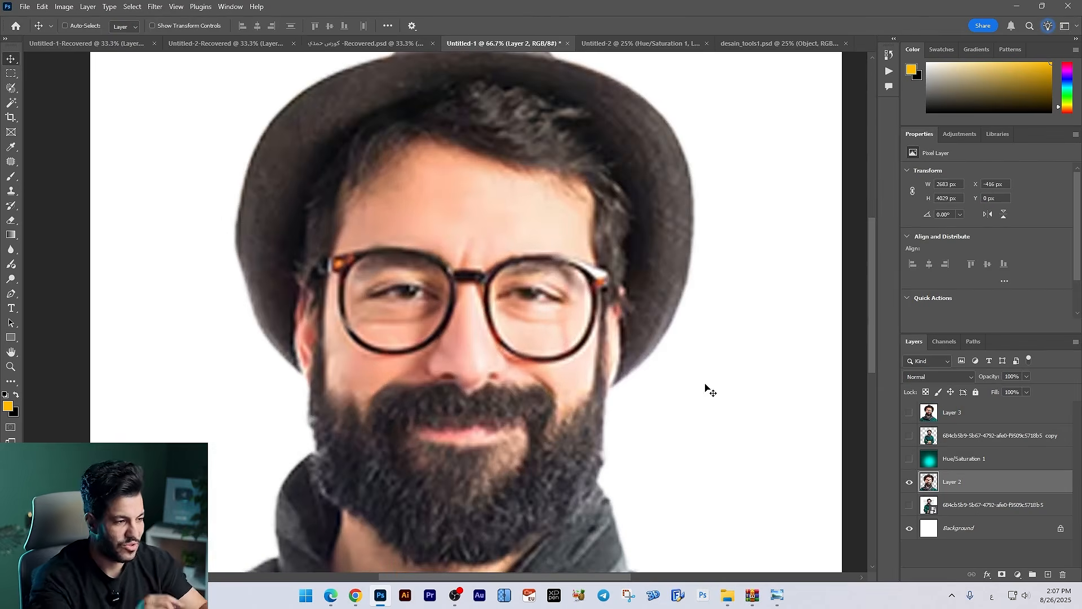
click(909, 412)
click(908, 412)
click(909, 413)
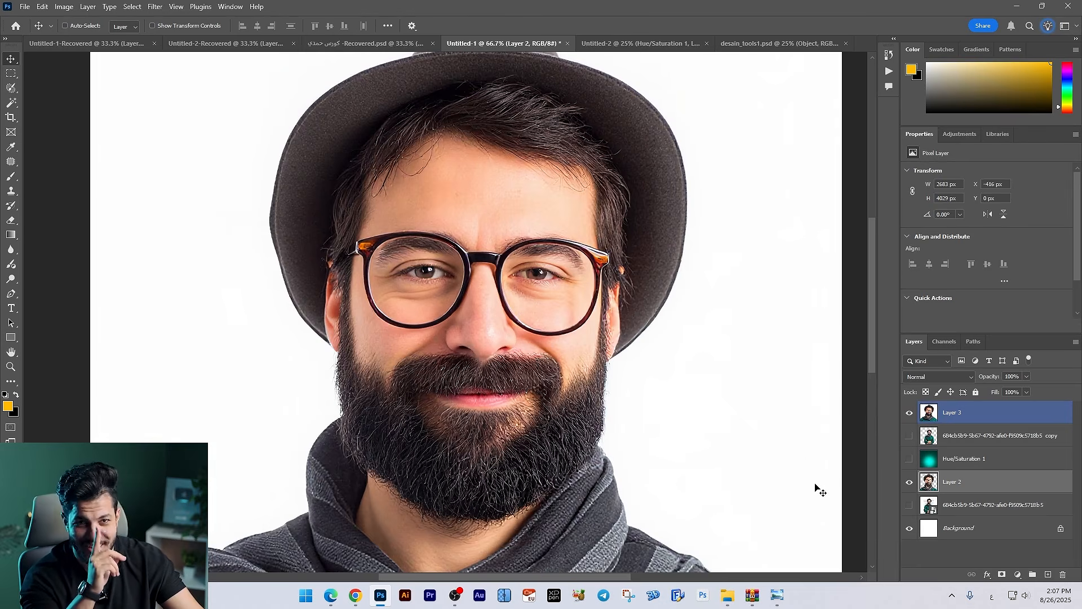
click(910, 415)
click(909, 414)
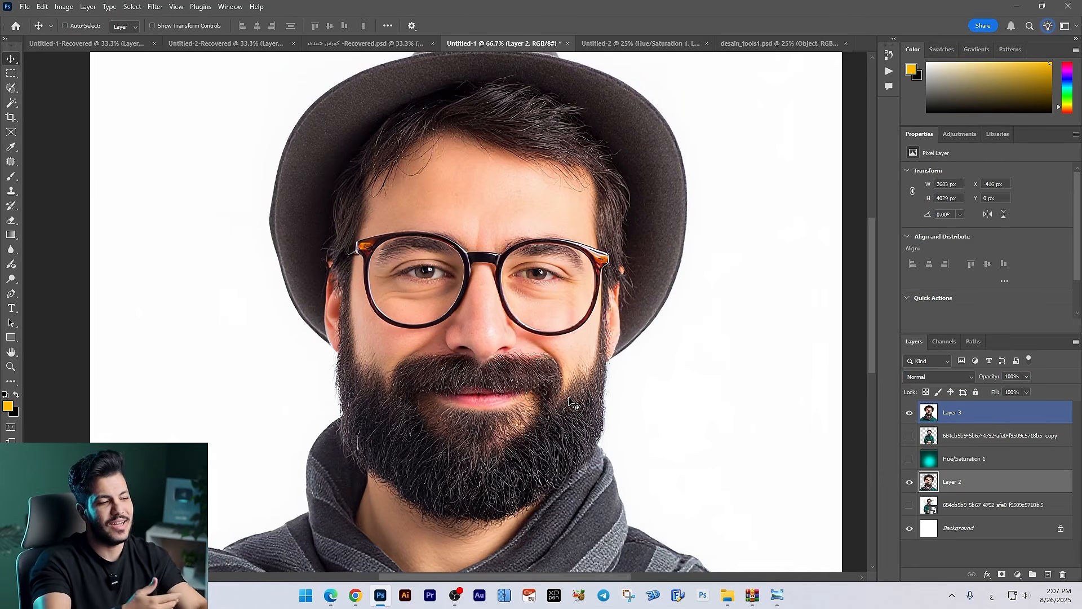
- Select Layer 3 in Untitled-1, then bring up the 77.png document and show the whole portrait
key(ctrl+minus)
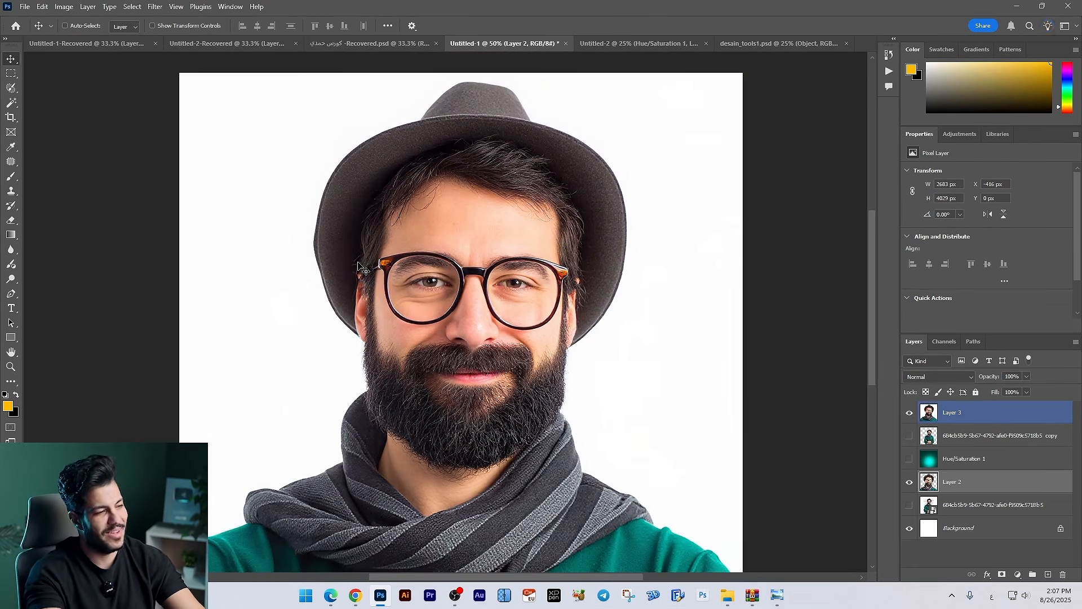
right_click(510, 289)
click(542, 295)
drag(562, 297, 581, 272)
key(ctrl+minus)
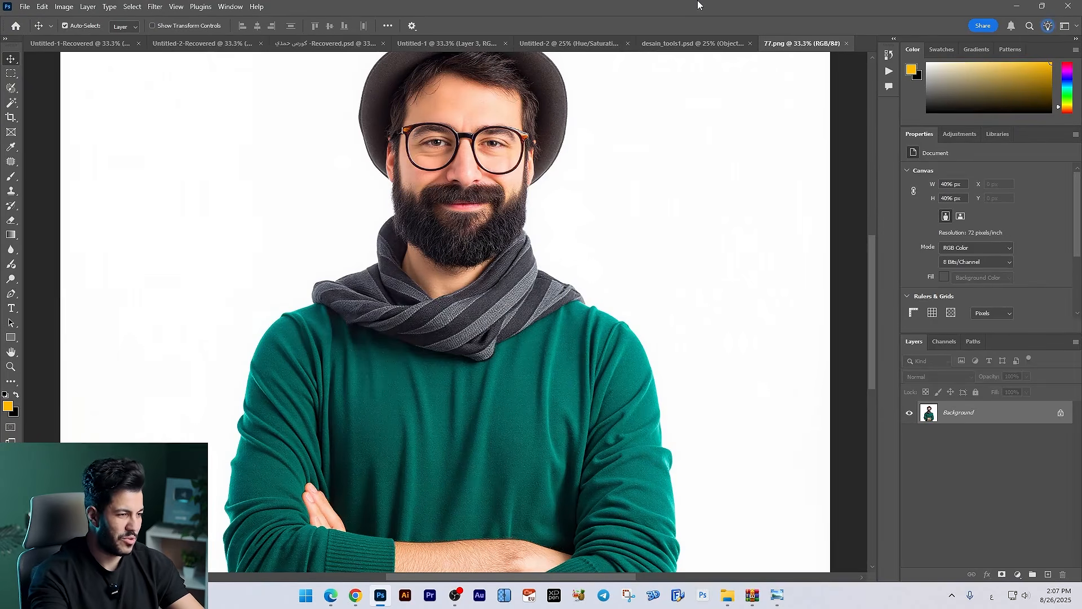
key(ctrl+minus)
drag(594, 180, 533, 219)
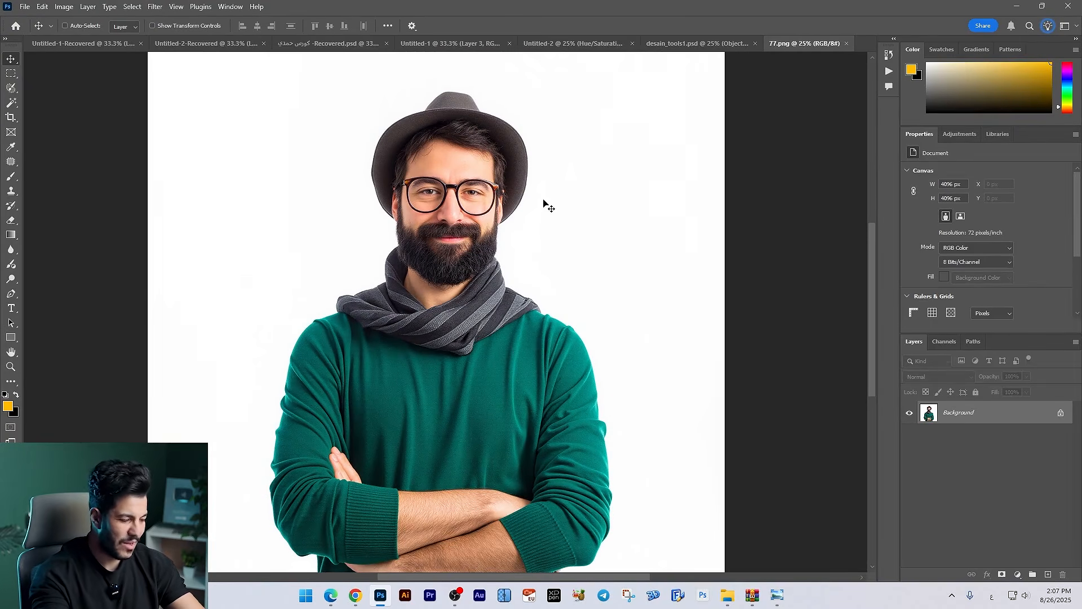
key(ctrl+minus)
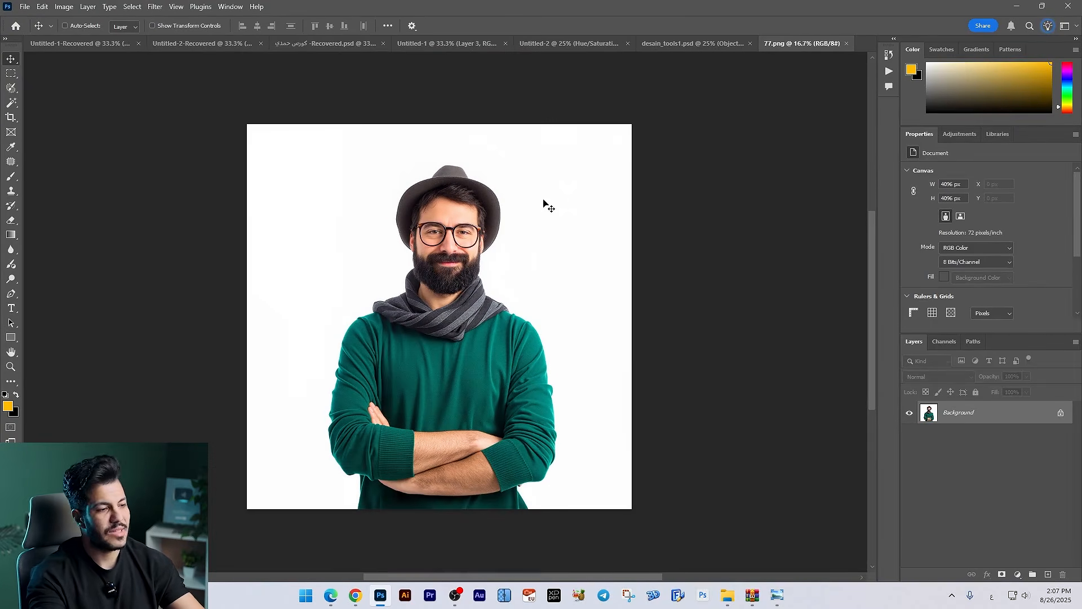
key(ctrl+plus)
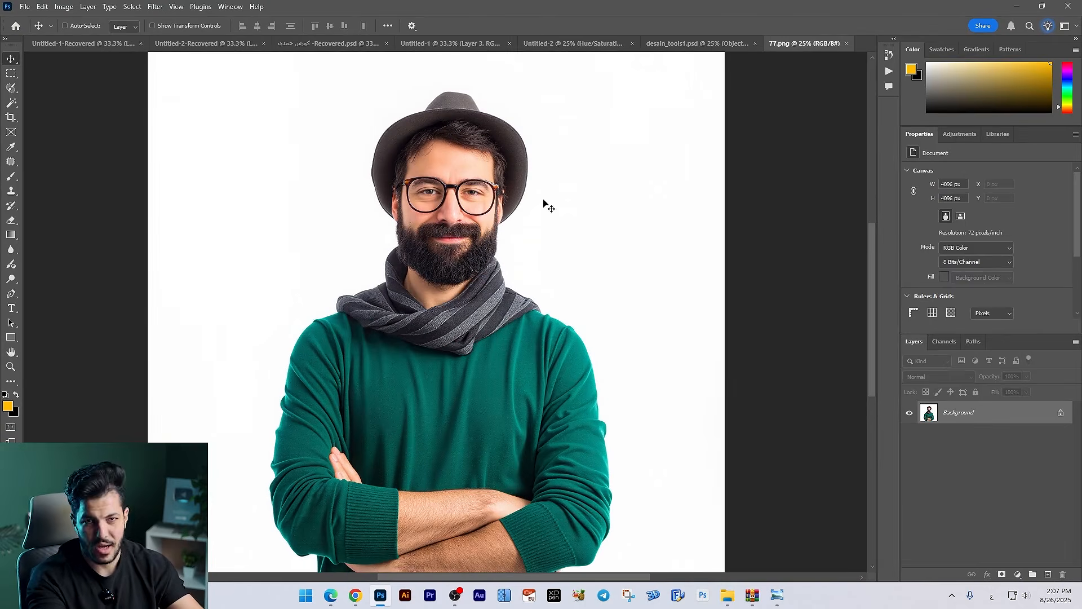
click(10, 294)
click(288, 377)
click(292, 359)
click(292, 352)
click(304, 340)
drag(314, 331, 319, 324)
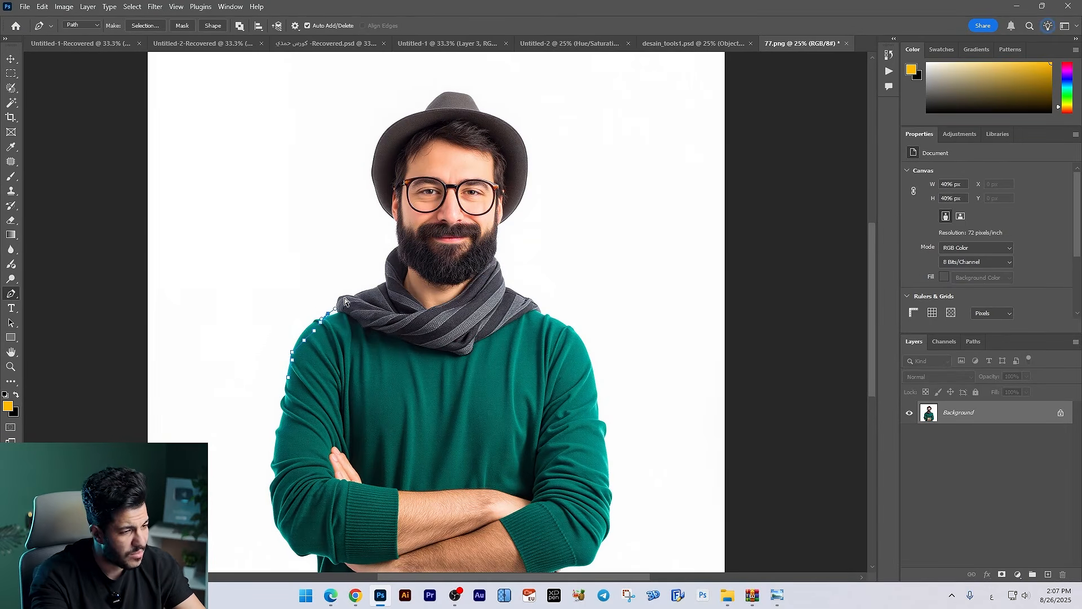
key(ctrl+z)
key(ctrl+z)
key(ctrl+z)
key(ctrl+z)
key(ctrl+z)
click(11, 58)
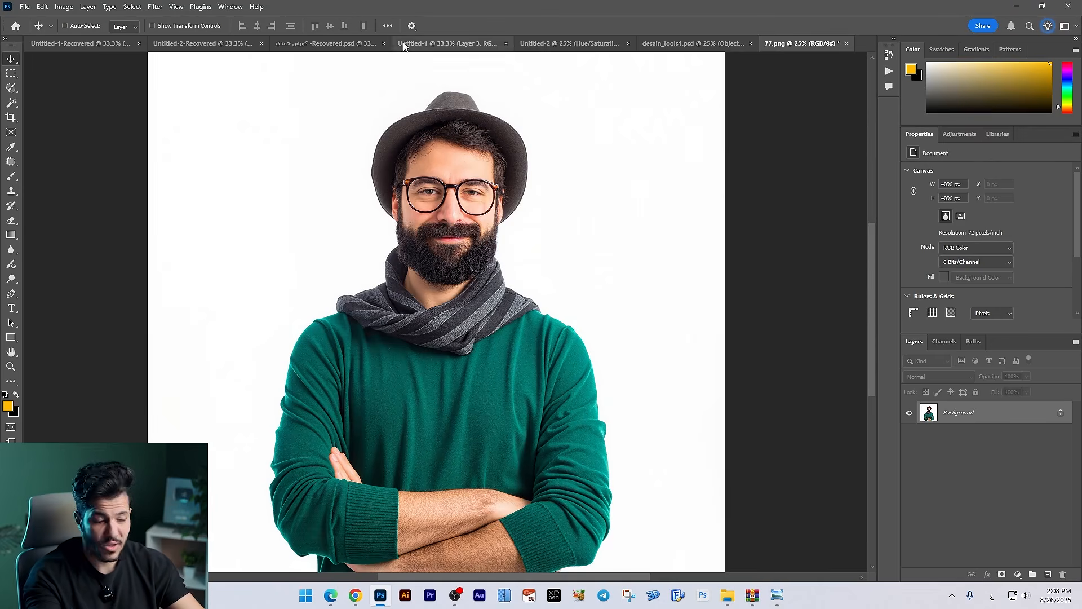
- Display the Contextual Task Bar and remove the background around the man in 77.png automatically
right_click(756, 186)
click(538, 524)
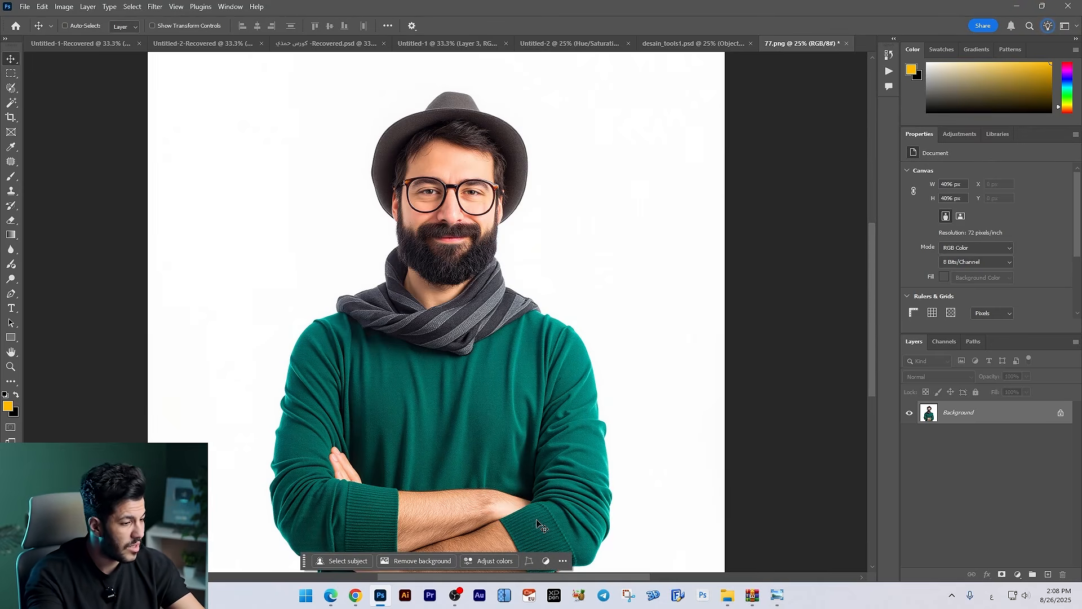
click(420, 558)
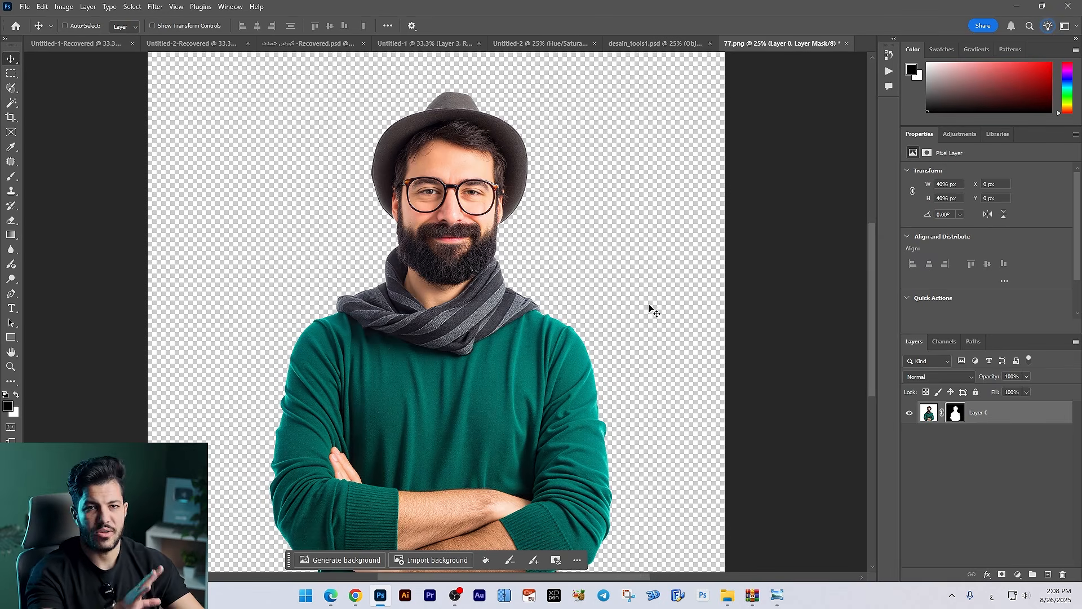
scroll(686, 149, down, 1)
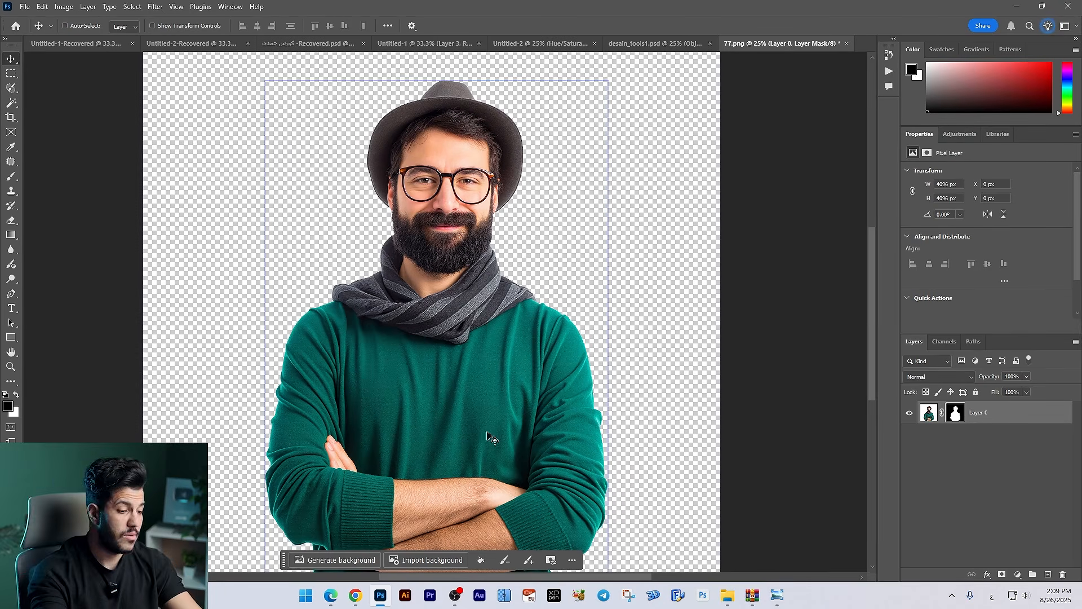
- Switch to Chrome, upload 77.png to koukoutu.com's free online cutout tool and start the background removal
click(355, 596)
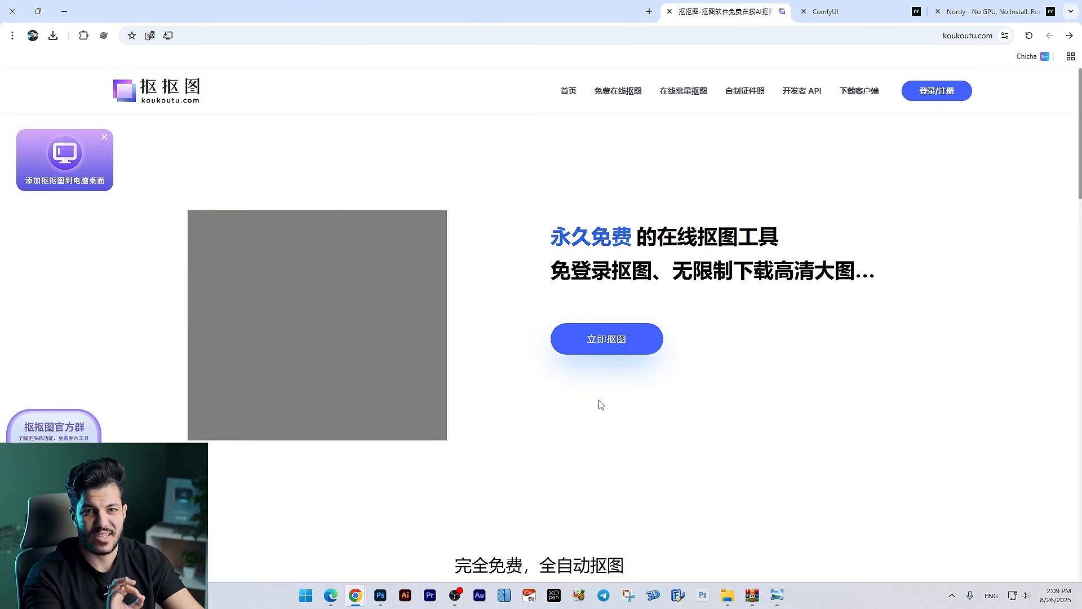
click(599, 342)
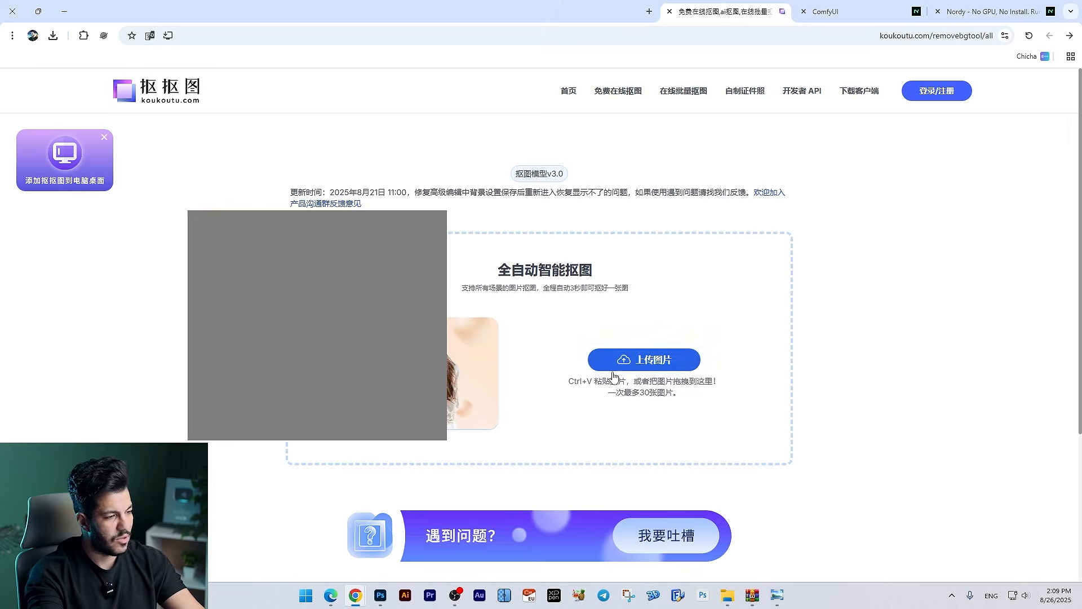
click(636, 360)
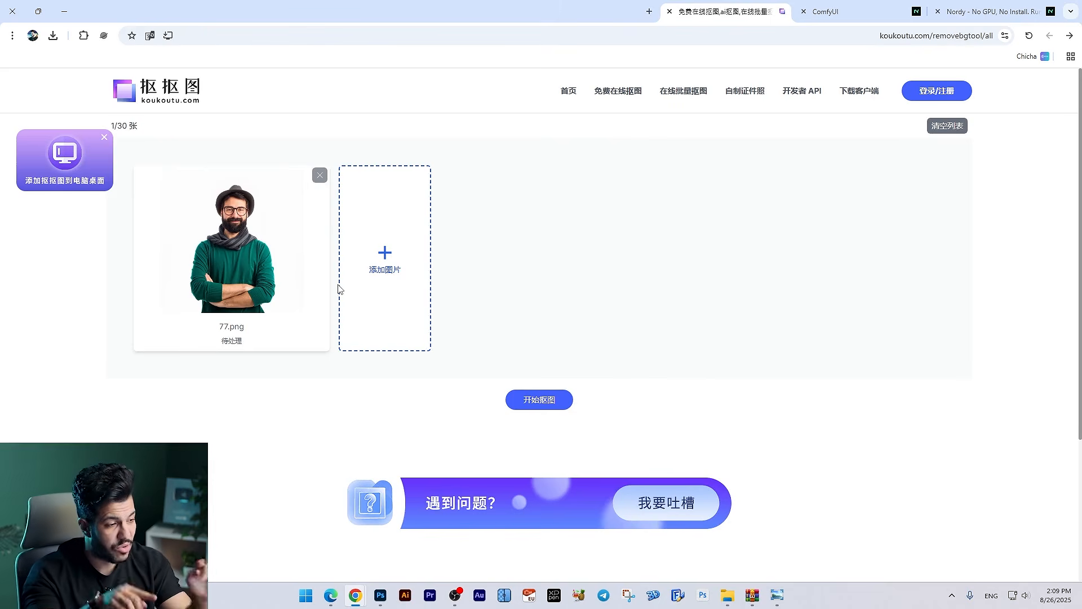
click(536, 400)
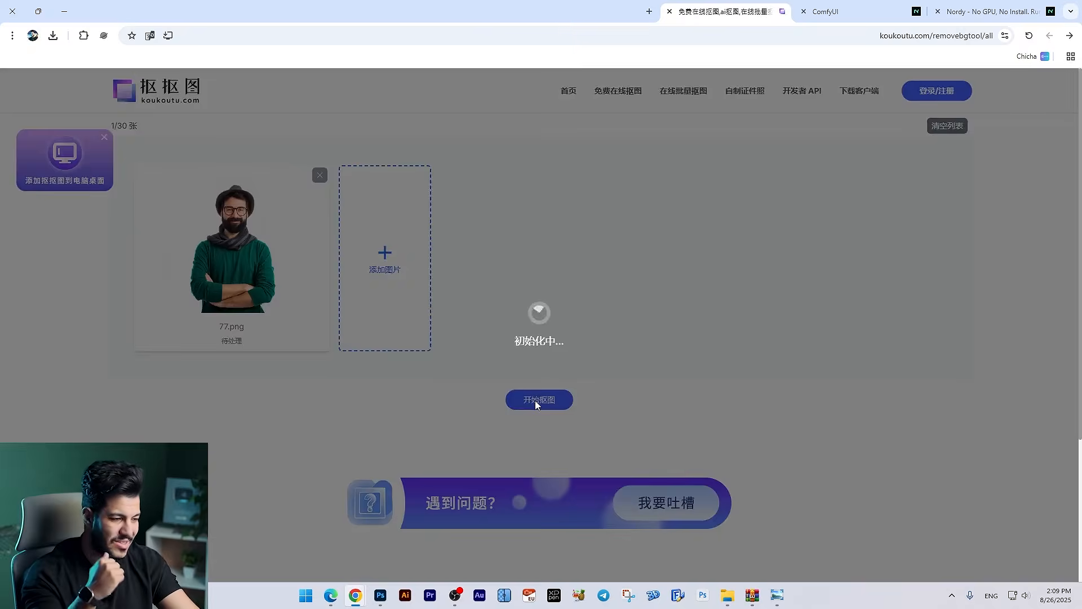
- Review the finished cutout beside the original and download it as the free high-resolution image
scroll(516, 382, down, 2)
scroll(515, 394, up, 1)
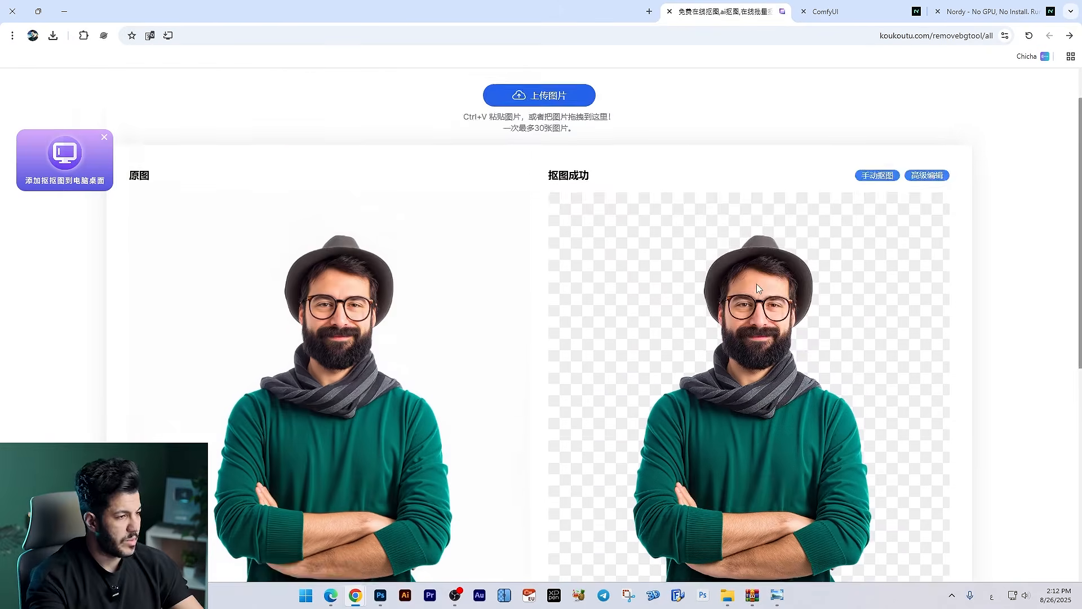
scroll(756, 283, down, 3)
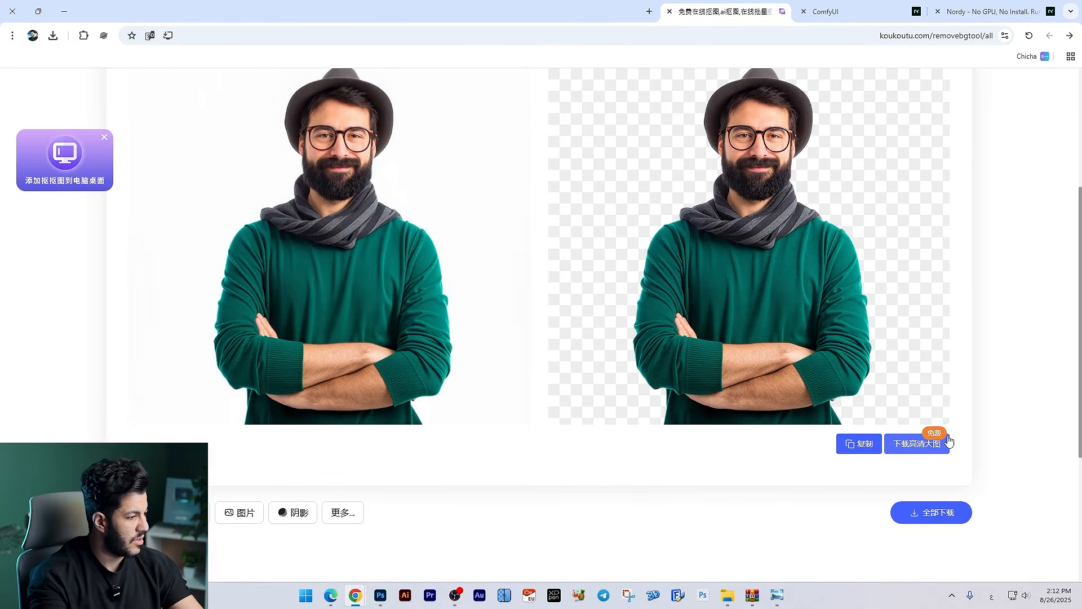
click(934, 448)
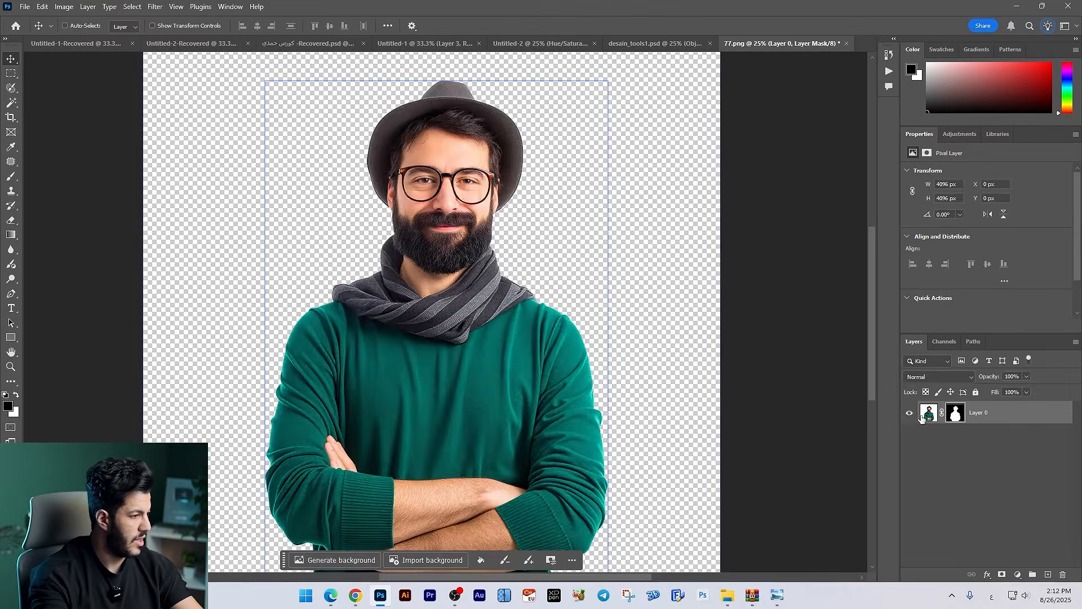
- In Photoshop's 77.png document, hide Layer 0 and add a black Solid Color fill layer
click(909, 413)
click(1018, 575)
click(1009, 380)
drag(743, 309, 710, 382)
click(967, 226)
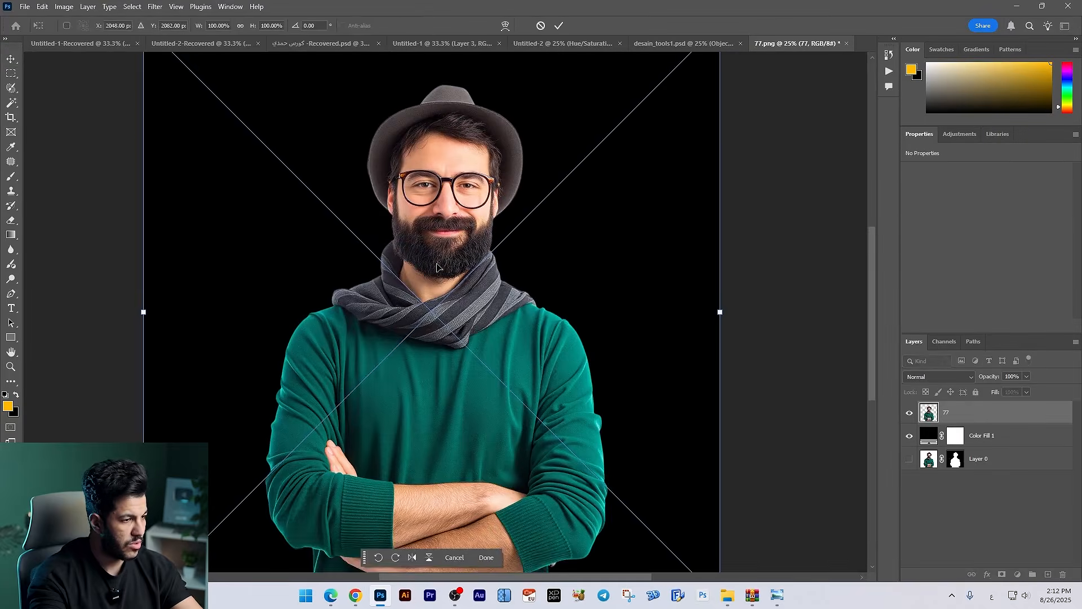
- Confirm placement of the downloaded cutout above the black fill and inspect its hat, beard and scarf edges
key(Return)
key(ctrl+minus)
key(ctrl+minus)
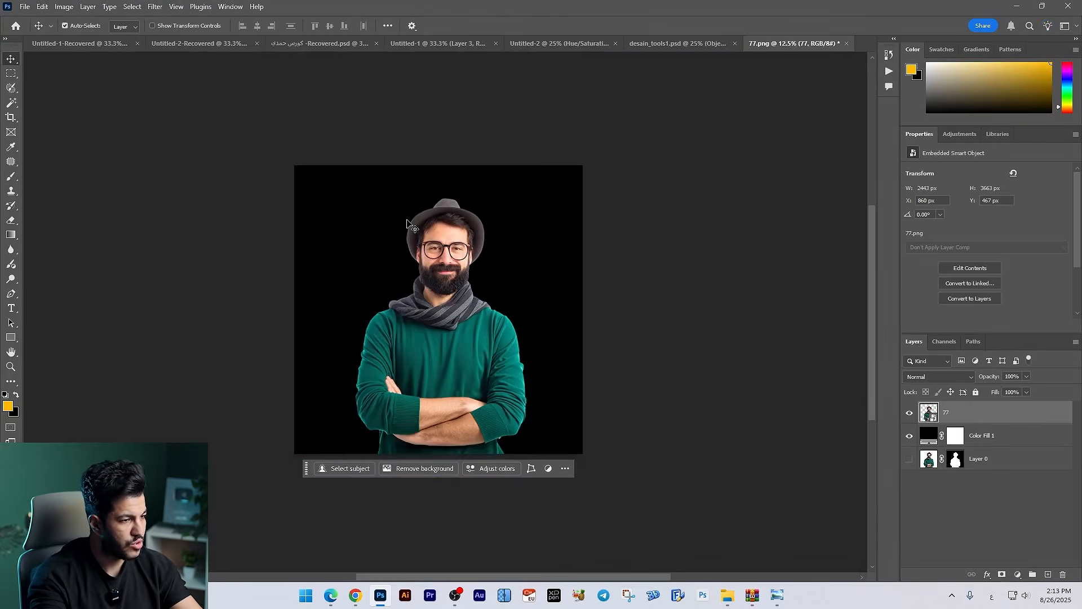
key(ctrl+plus)
key(ctrl+plus)
key(ctrl+plus)
key(ctrl+plus)
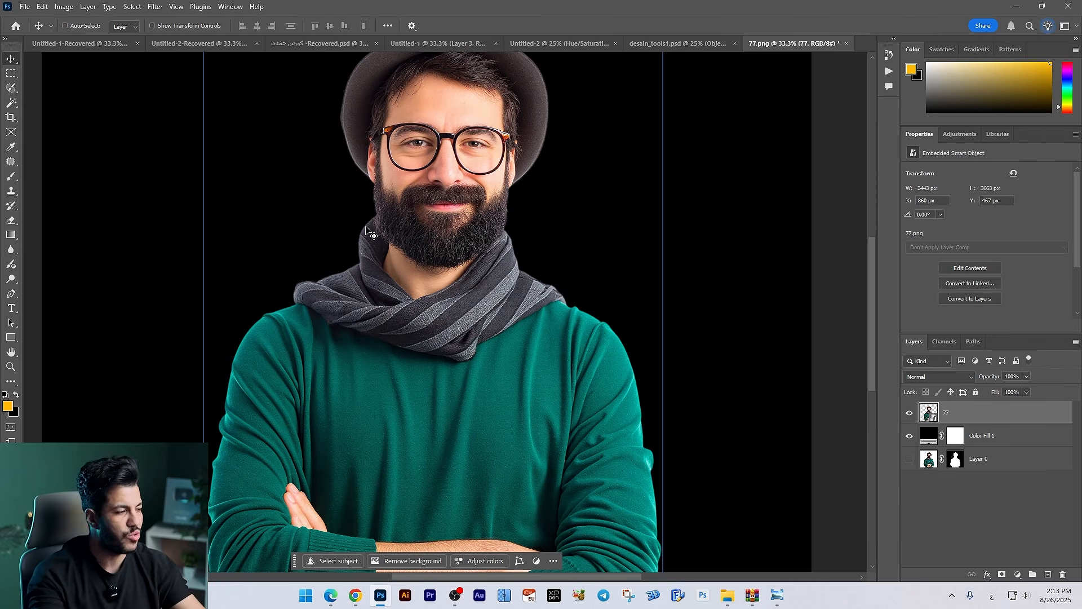
key(ctrl+plus)
drag(368, 292, 376, 460)
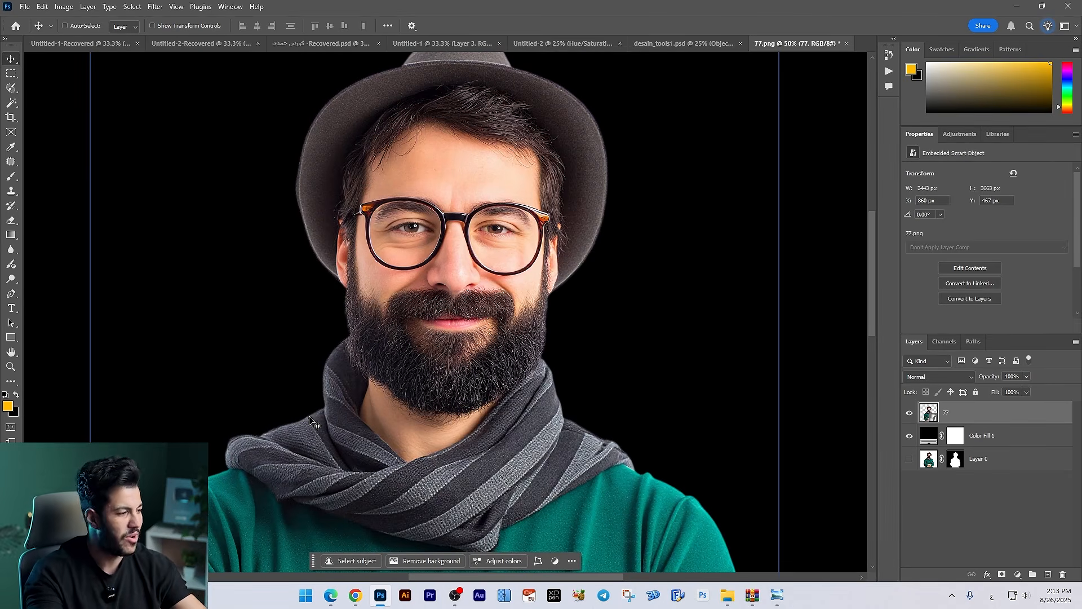
- Duplicate the cutout layer 77, apply the Sharpen More filter to the copy and lower its opacity to 33%
key(ctrl+j)
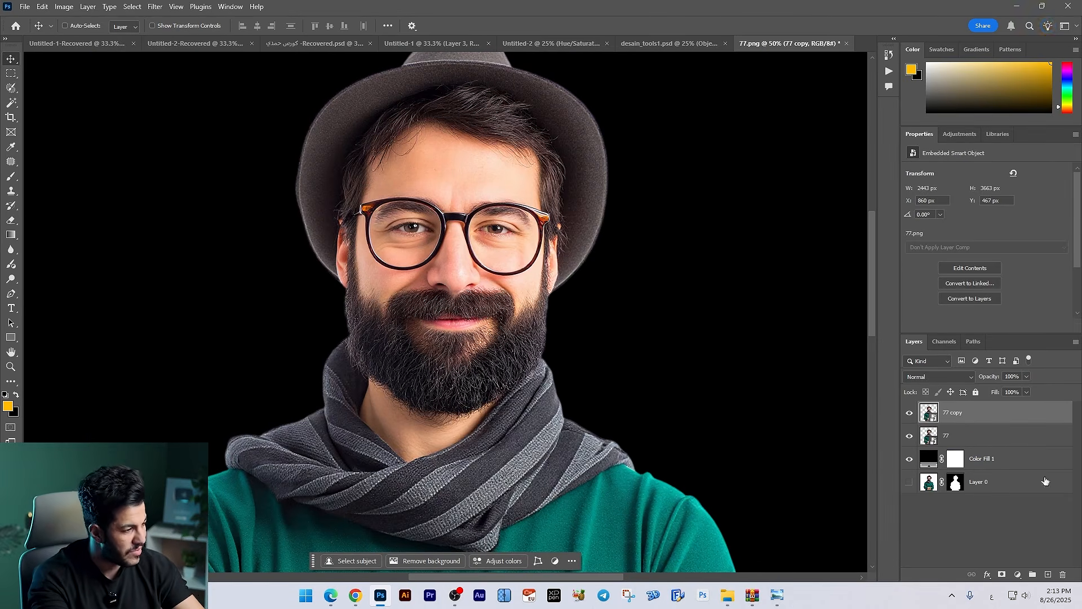
click(155, 6)
mouse_move(199, 211)
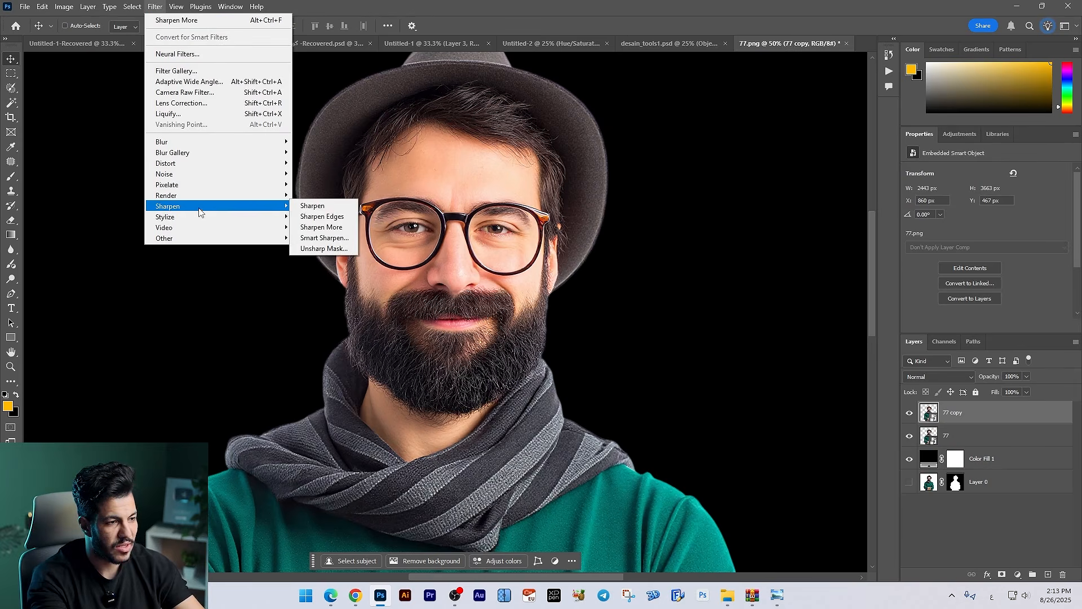
click(327, 228)
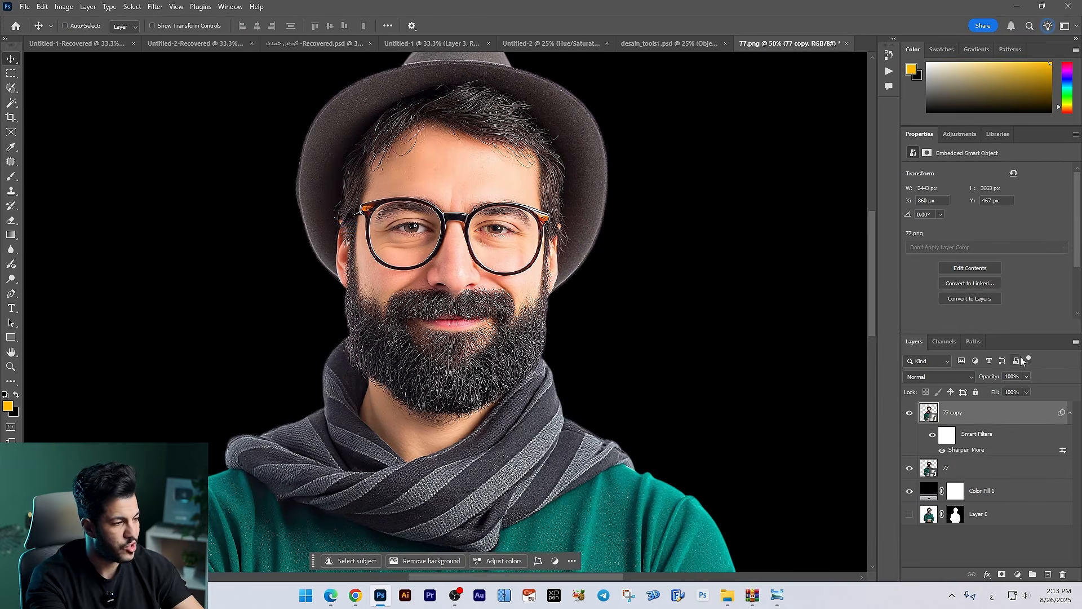
drag(1027, 377, 997, 388)
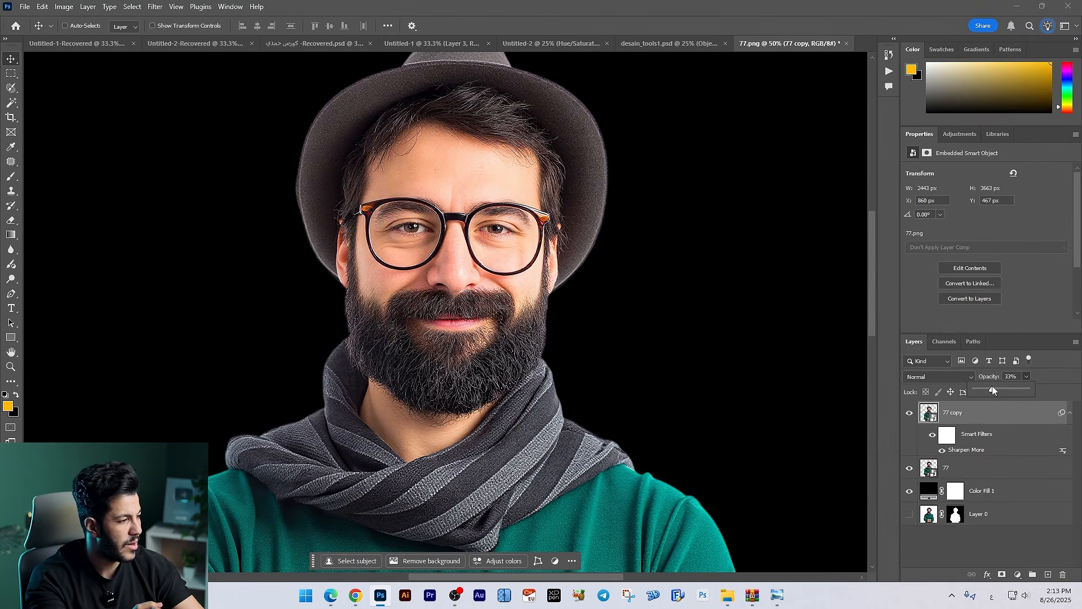